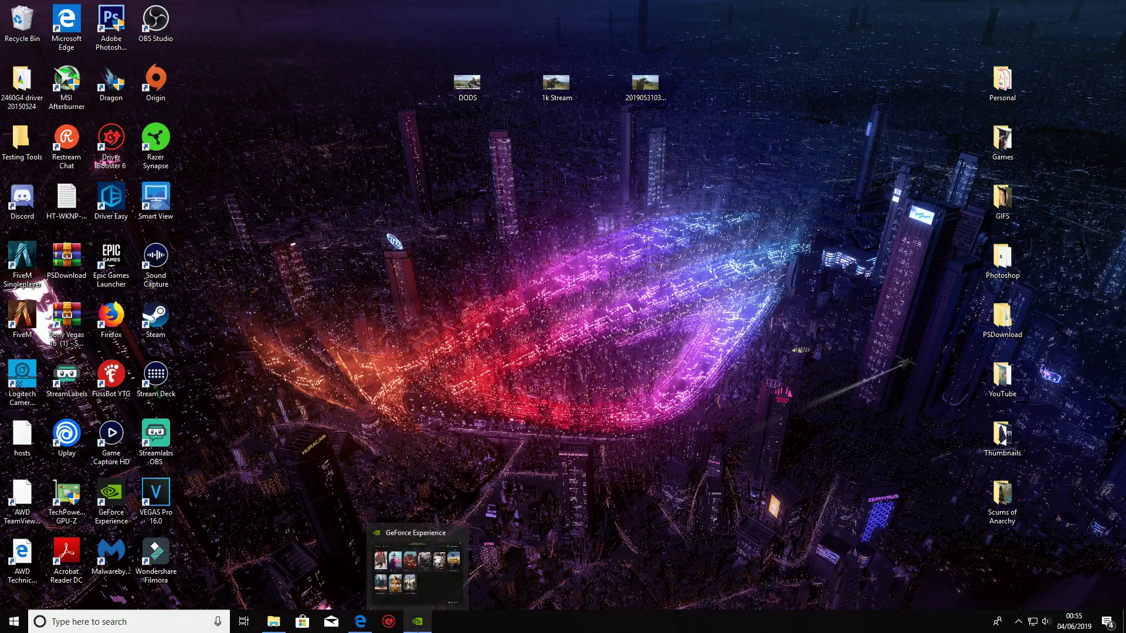
- Open GeForce Experience briefly, minimise it, and bring up NVIDIA's driver downloads page in Edge
{"action": "left_click", "coordinate": [417, 620]}
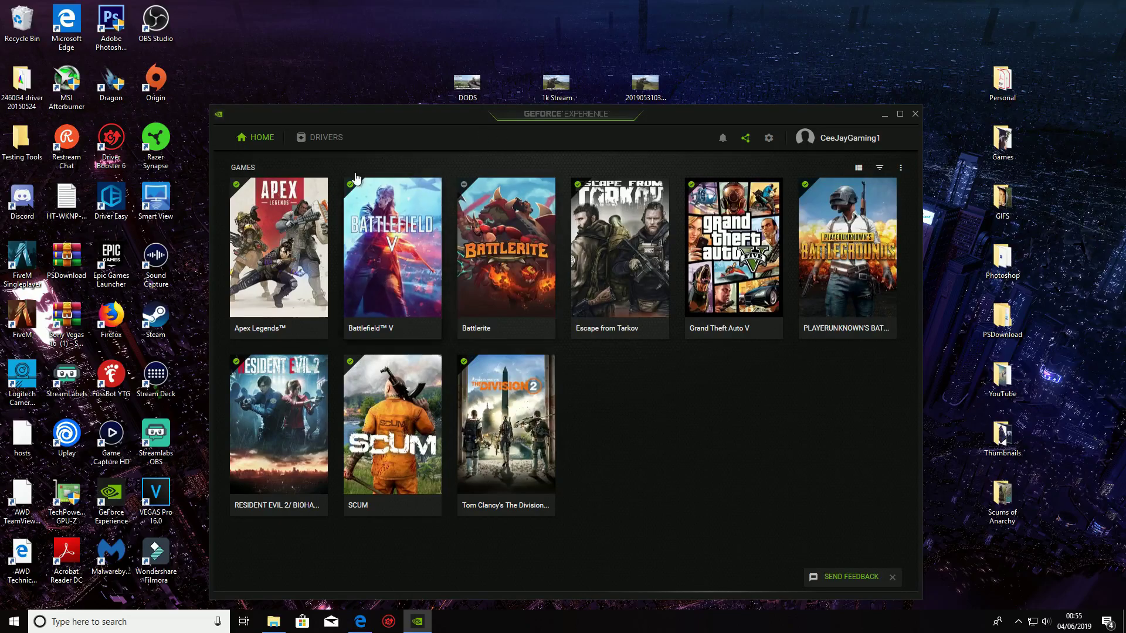
{"action": "left_click", "coordinate": [881, 116]}
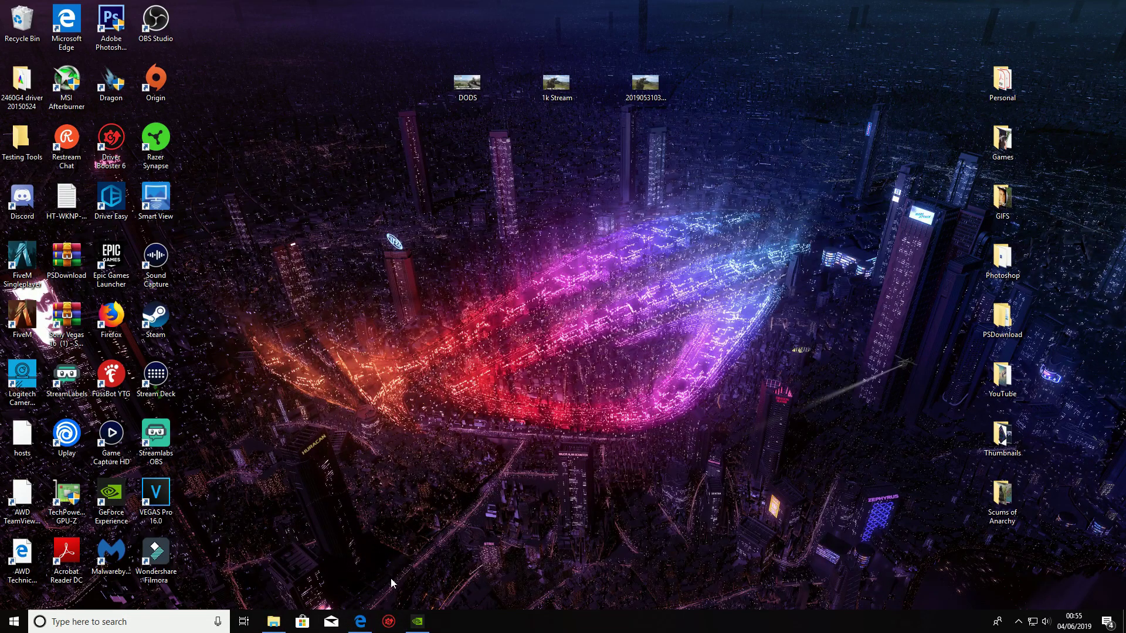
{"action": "left_click", "coordinate": [360, 622]}
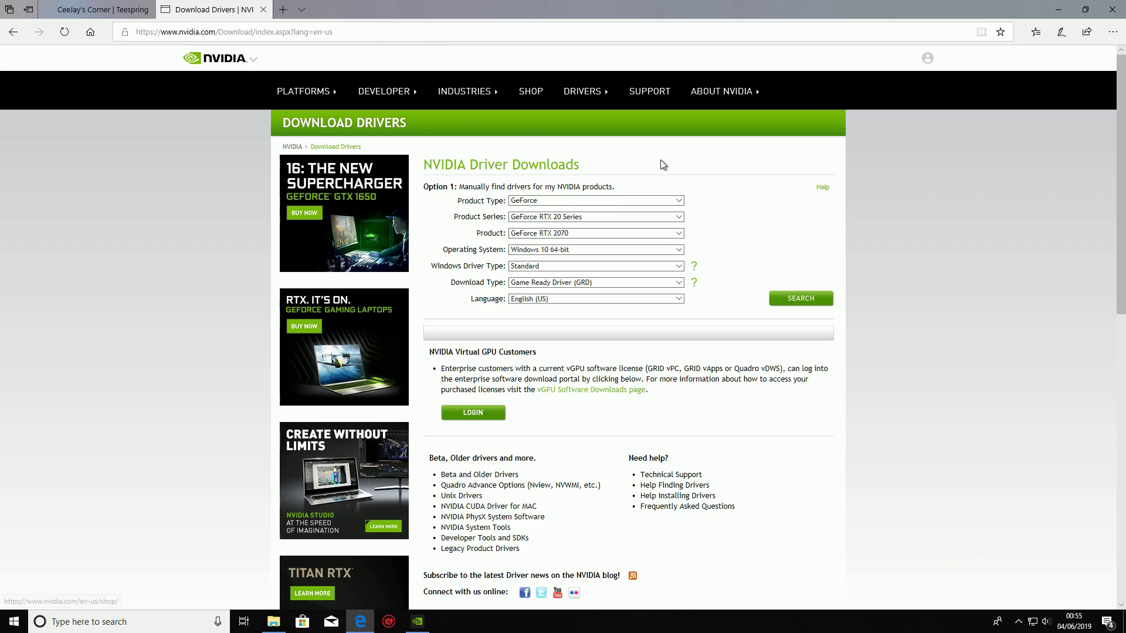
- Choose product type GeForce, series RTX 20, product RTX 2070 and language English (UK)
{"action": "left_click", "coordinate": [606, 199]}
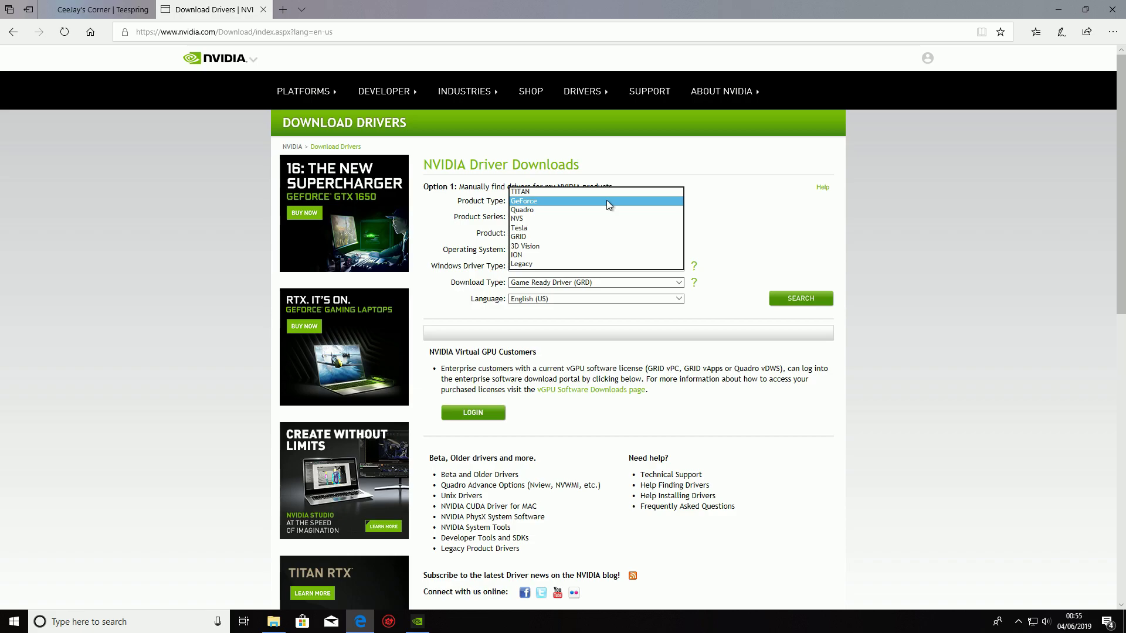
{"action": "left_click", "coordinate": [606, 200]}
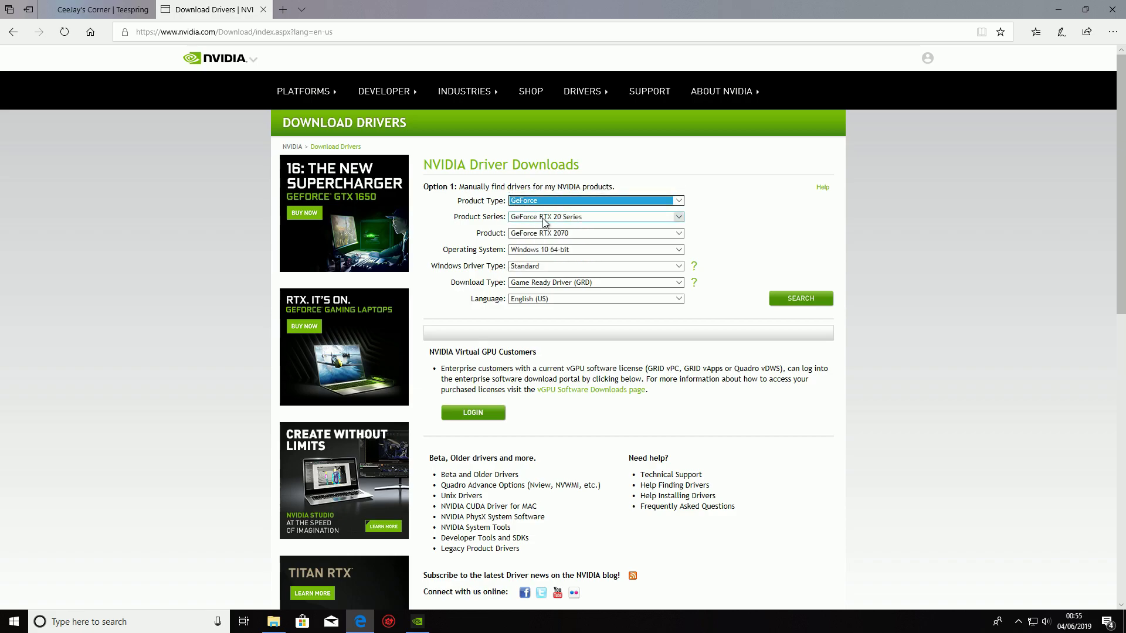
{"action": "left_click", "coordinate": [565, 218]}
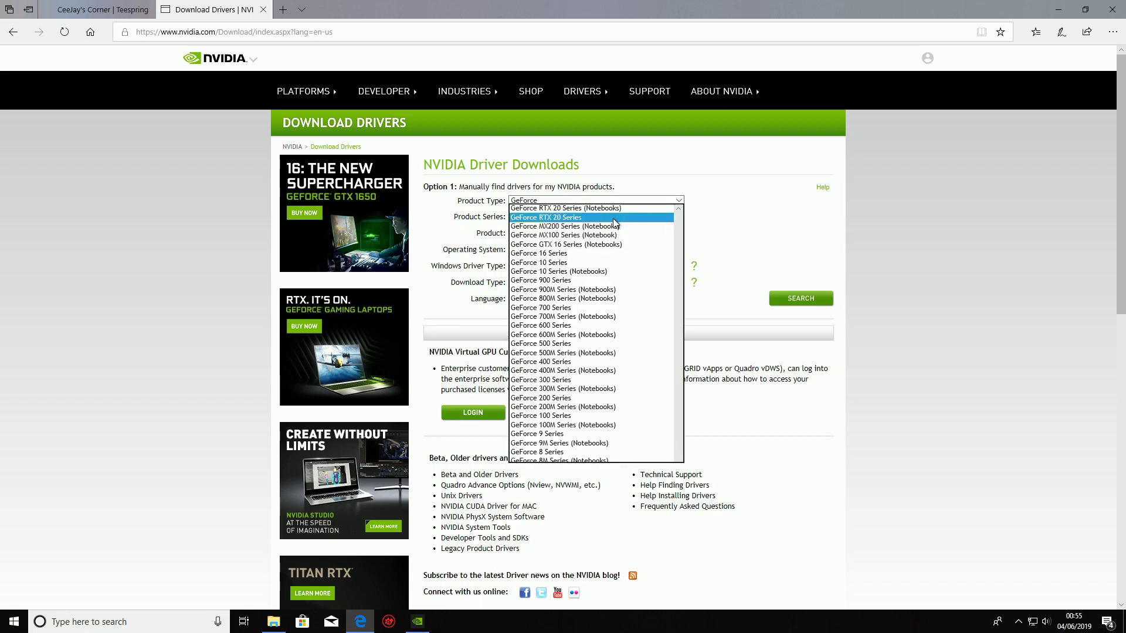
{"action": "left_click", "coordinate": [615, 219]}
{"action": "left_click", "coordinate": [563, 232]}
{"action": "left_click", "coordinate": [566, 235]}
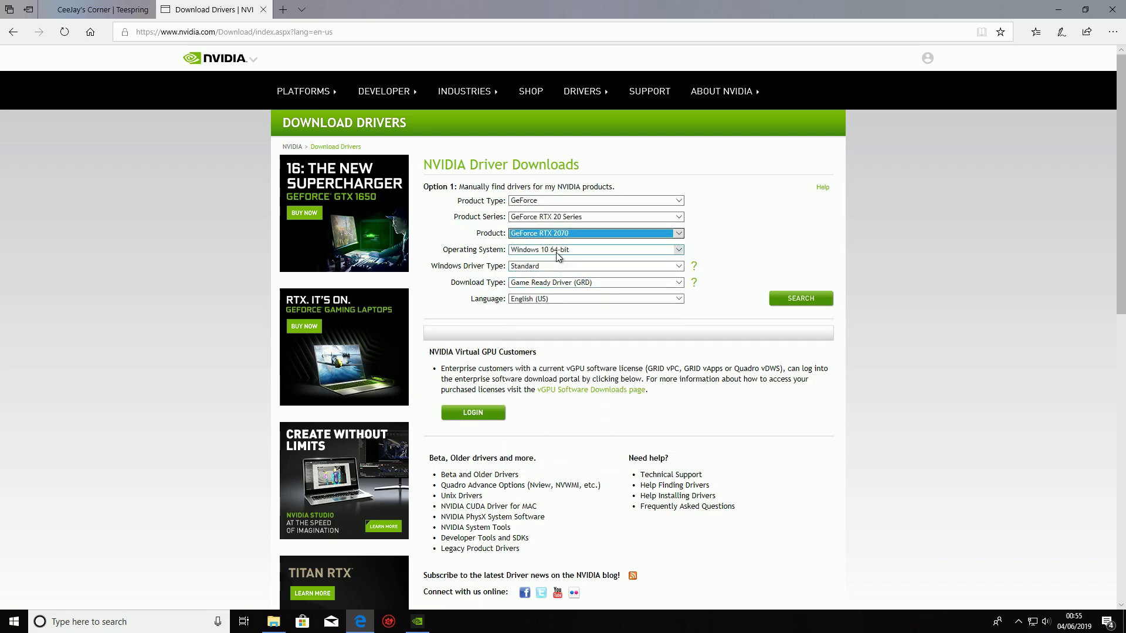
{"action": "left_click", "coordinate": [564, 297]}
{"action": "left_click", "coordinate": [547, 309]}
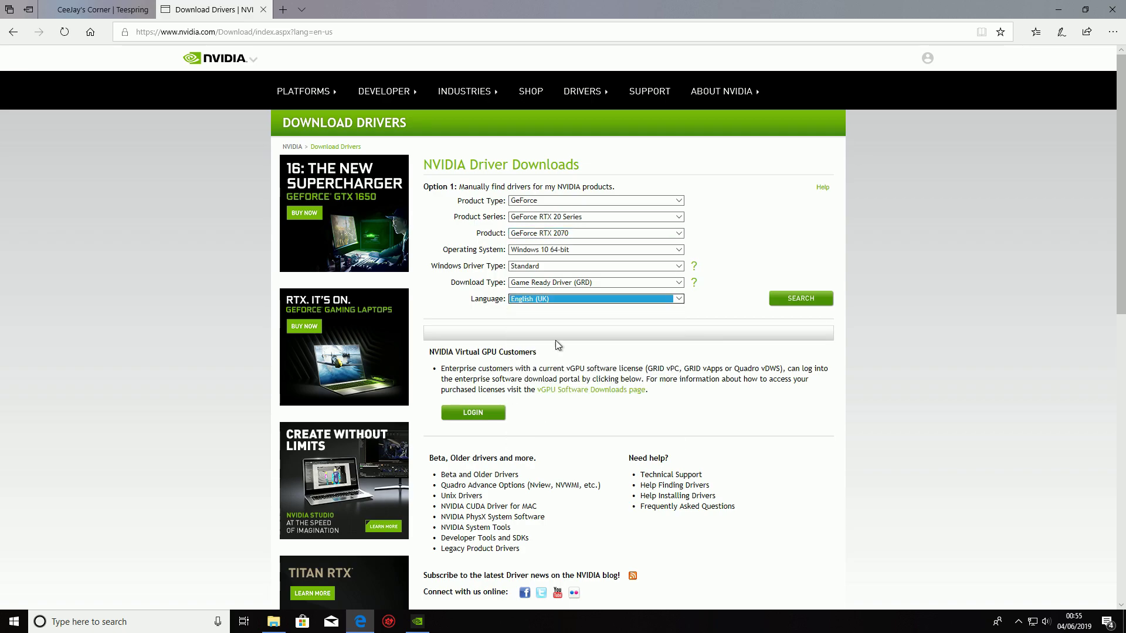
- Search, save the 542 MB 430.86 driver installer, and open its Downloads folder
{"action": "left_click", "coordinate": [797, 298]}
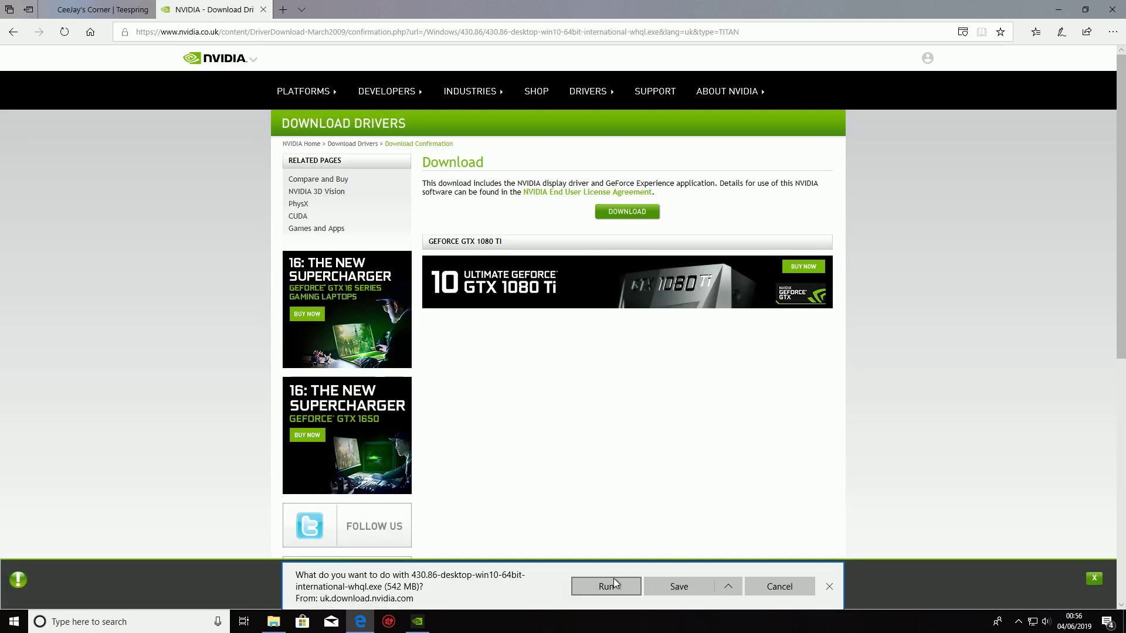
{"action": "left_click", "coordinate": [678, 587]}
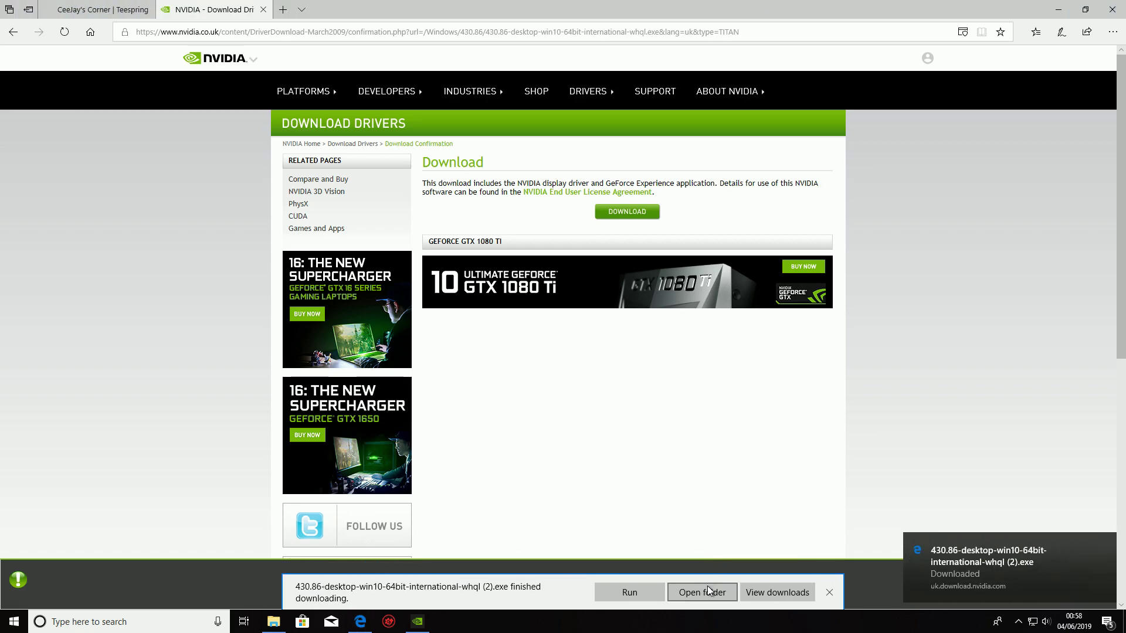
{"action": "left_click", "coordinate": [707, 593]}
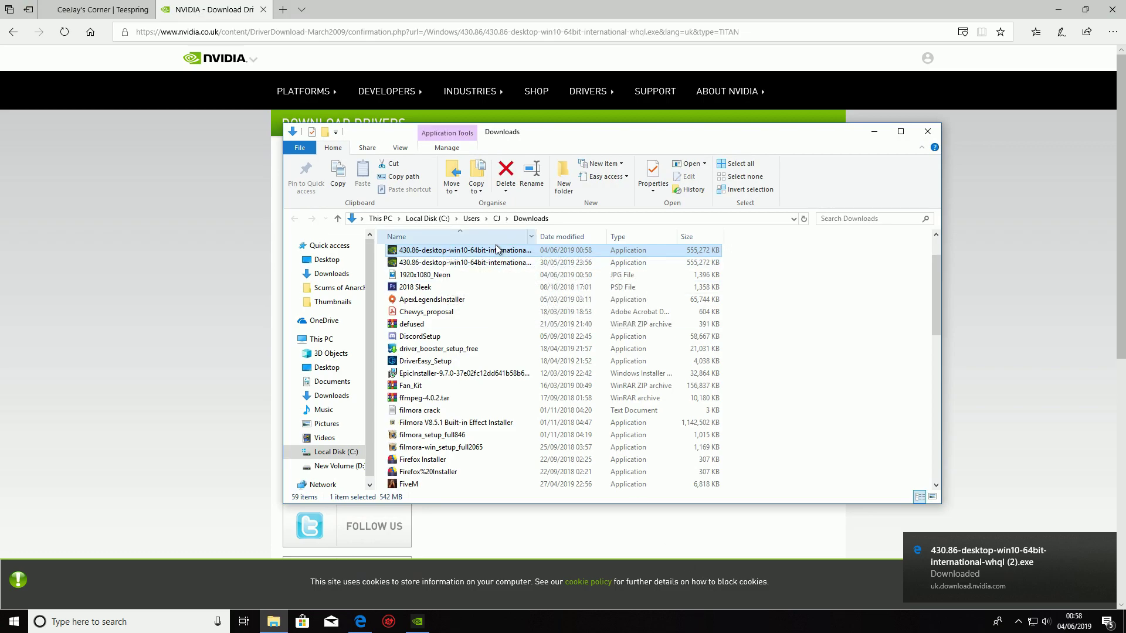
- Run the 430.86 installer as administrator and accept the default extraction folder
{"action": "right_click", "coordinate": [505, 255]}
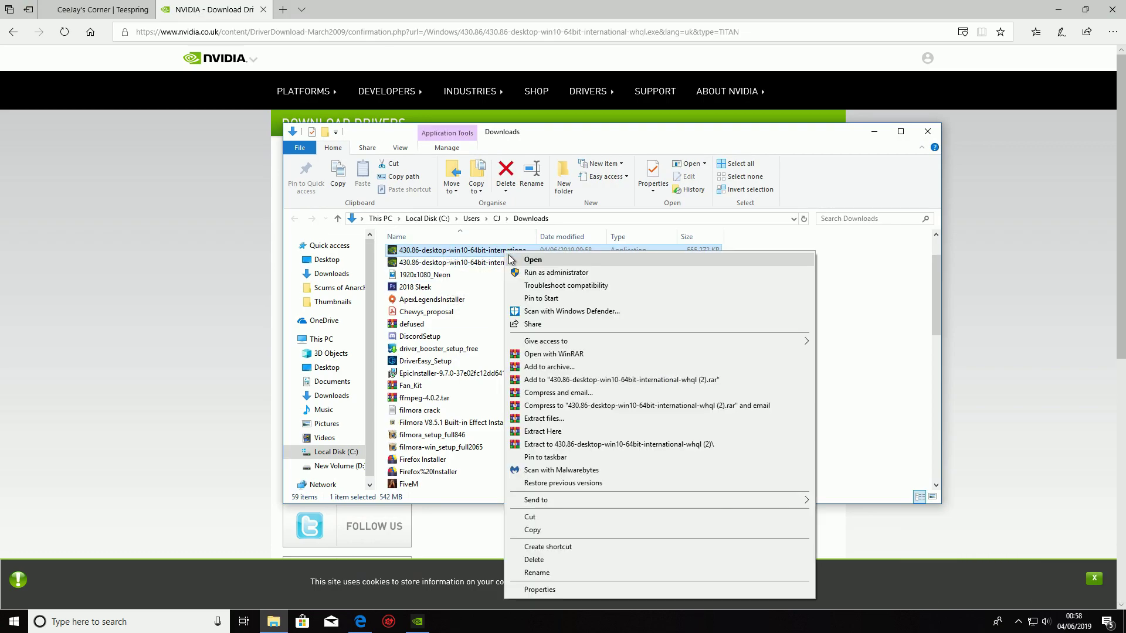
{"action": "left_click", "coordinate": [556, 274]}
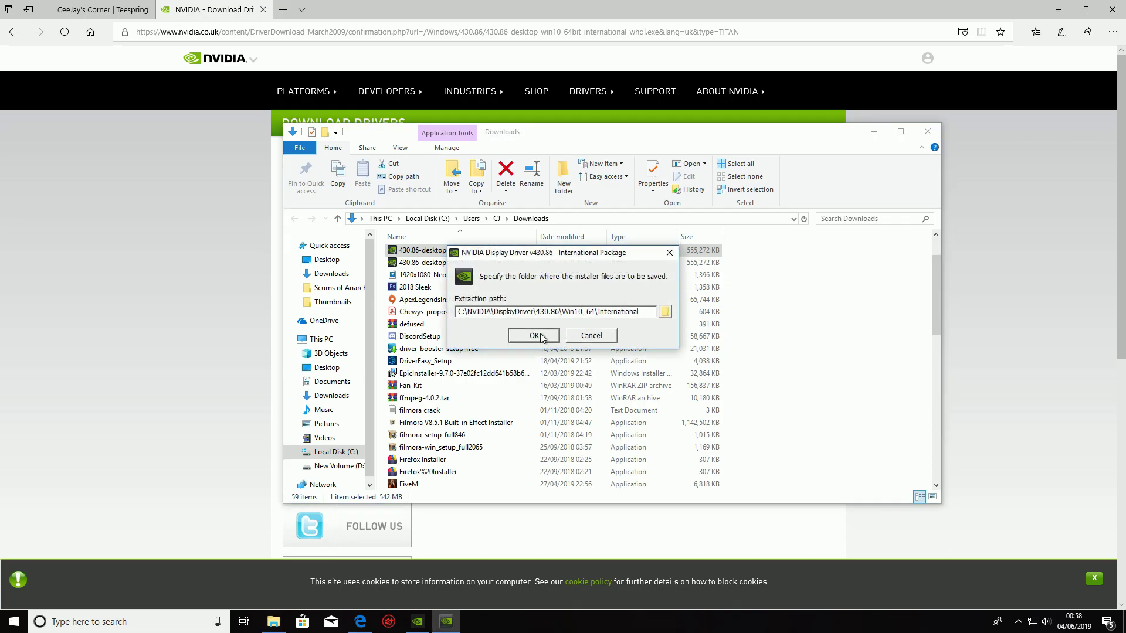
{"action": "left_click", "coordinate": [534, 336]}
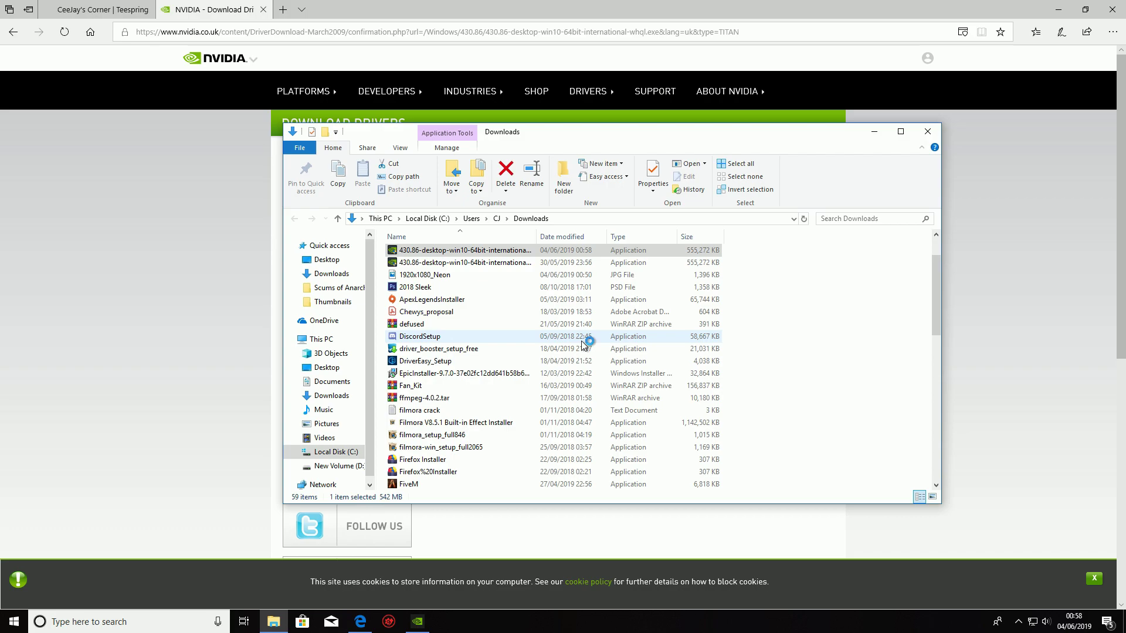
- Minimise Edge to reveal the NVIDIA Installer at its licence agreement step
{"action": "left_click", "coordinate": [1059, 10]}
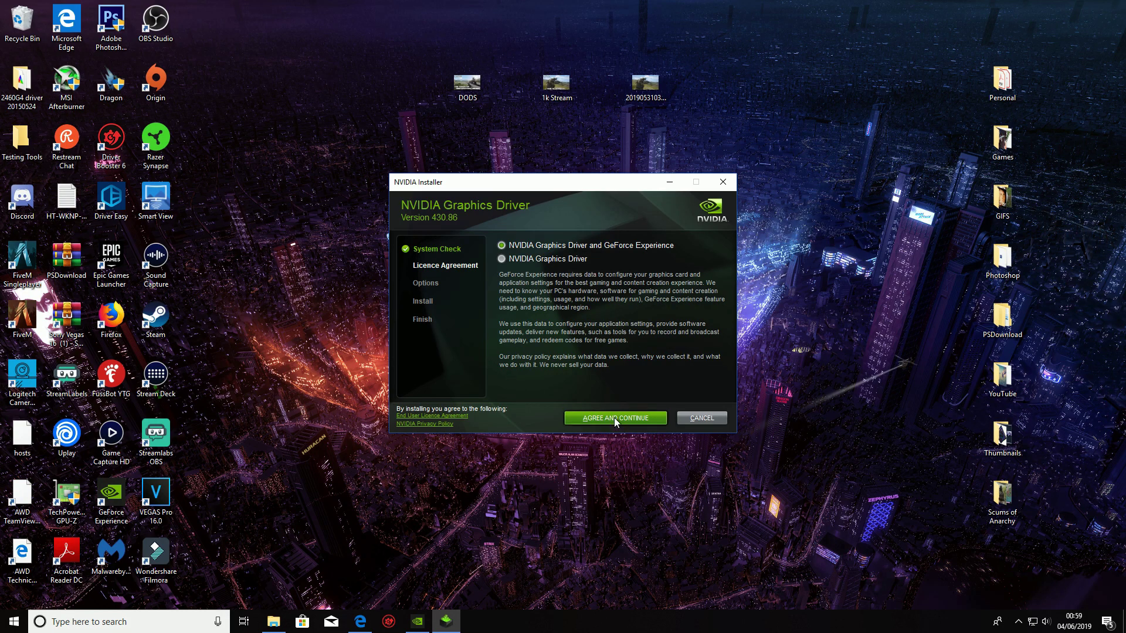
- Accept the licence, choose Custom (Advanced) installation, and review components with clean installation enabled
{"action": "left_click", "coordinate": [614, 417]}
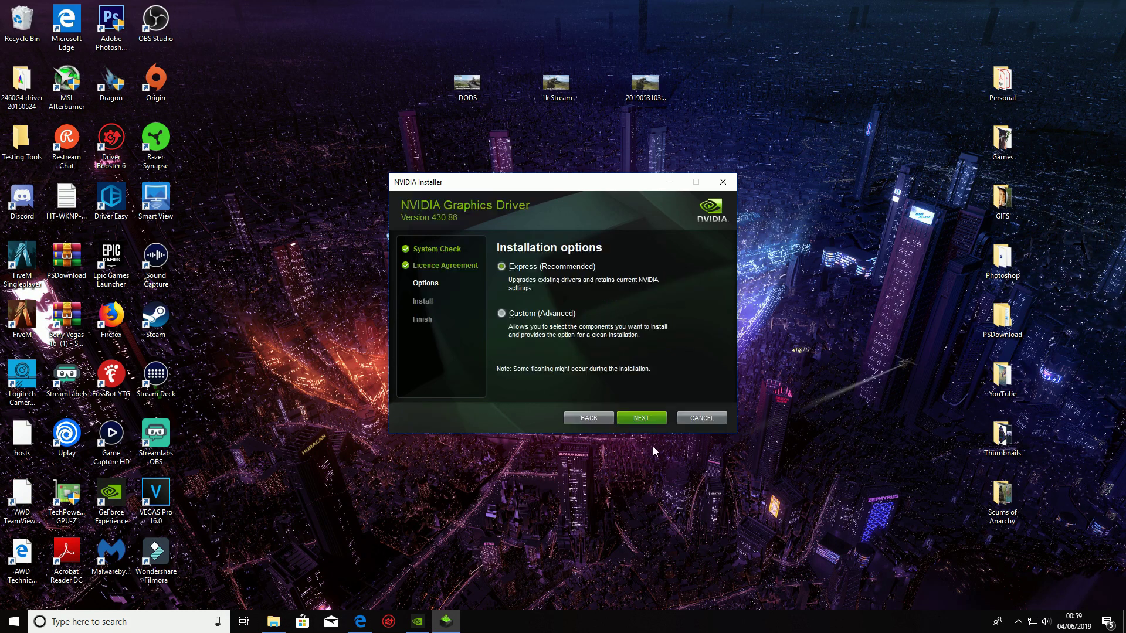
{"action": "left_click", "coordinate": [501, 314]}
{"action": "left_click", "coordinate": [641, 417]}
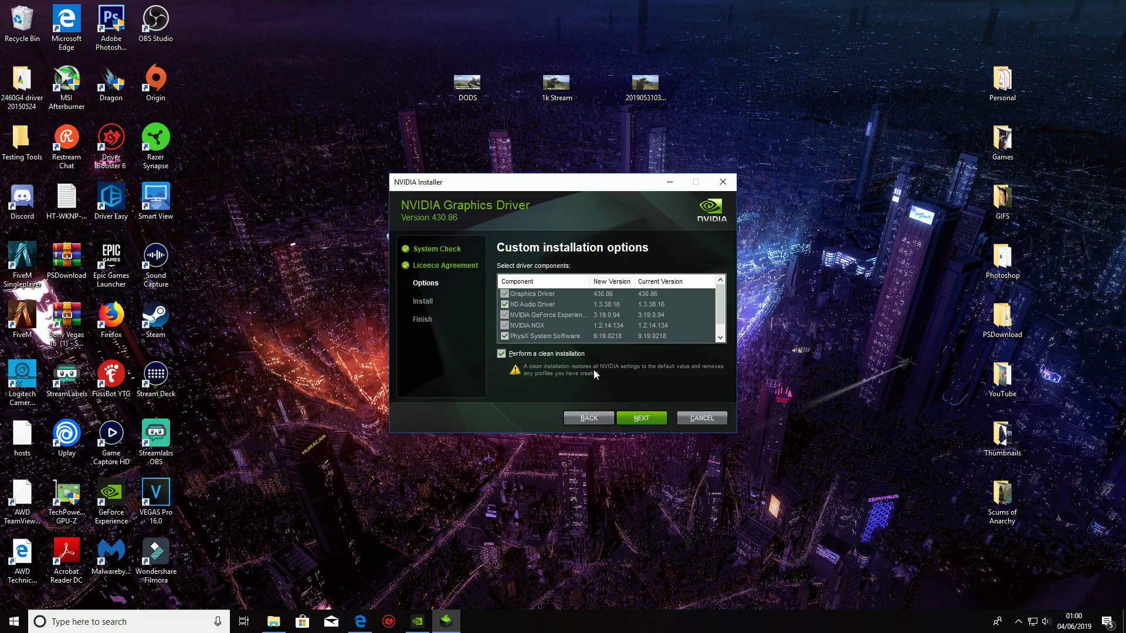
{"action": "scroll", "coordinate": [528, 318], "scroll_direction": "down", "scroll_amount": 1}
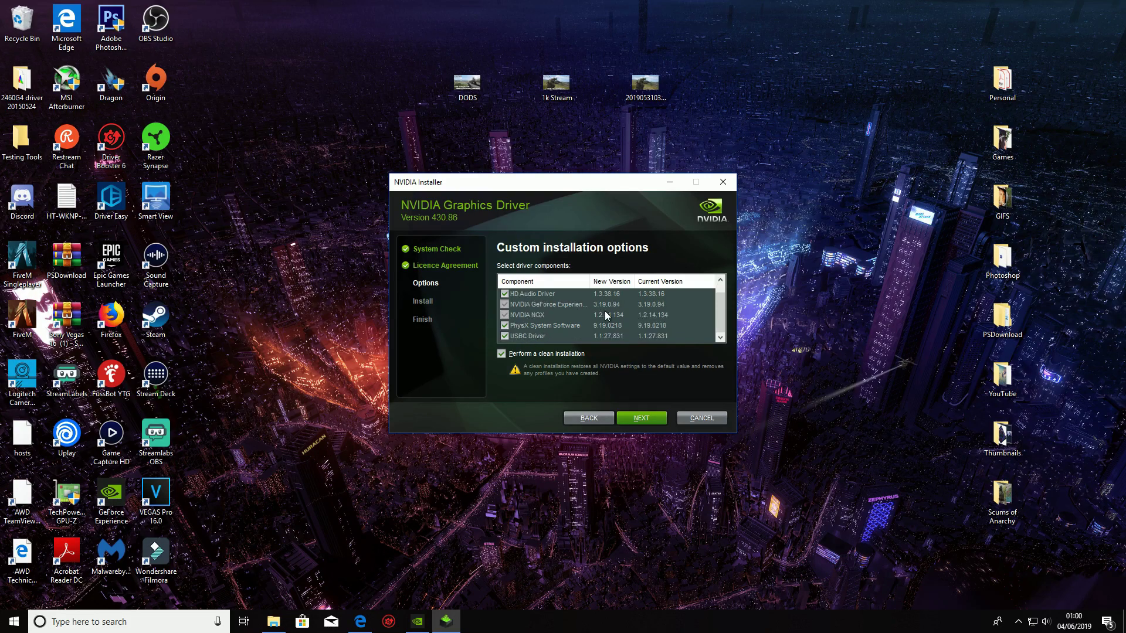
{"action": "scroll", "coordinate": [561, 333], "scroll_direction": "up", "scroll_amount": 1}
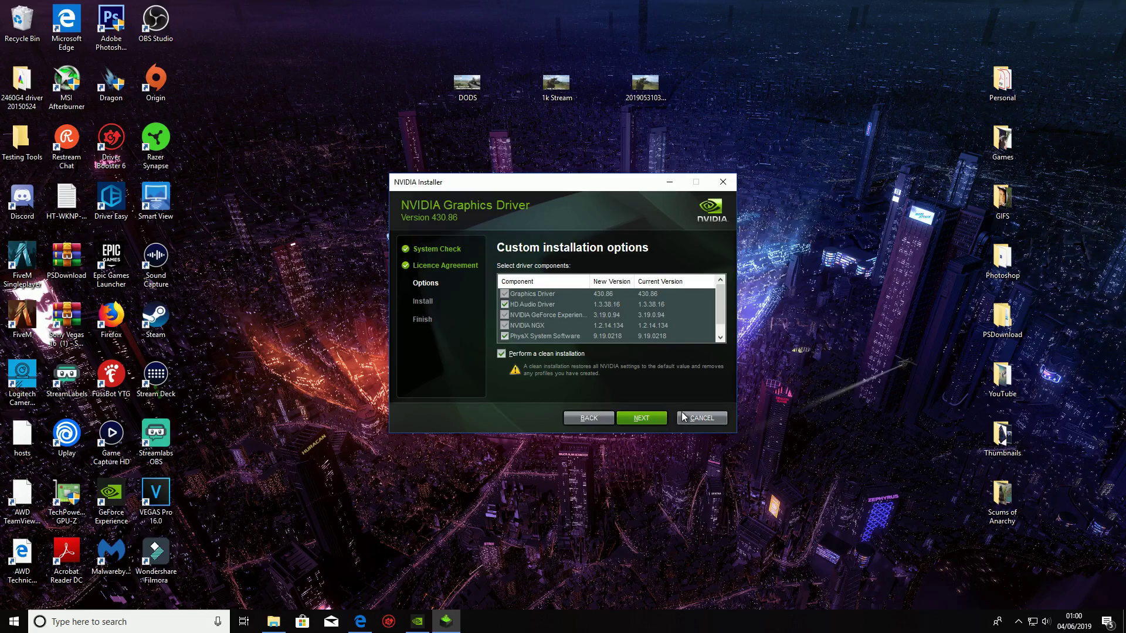
- Cancel the driver installer and bring up GeForce Experience's Home page with its game library
{"action": "left_click", "coordinate": [719, 420]}
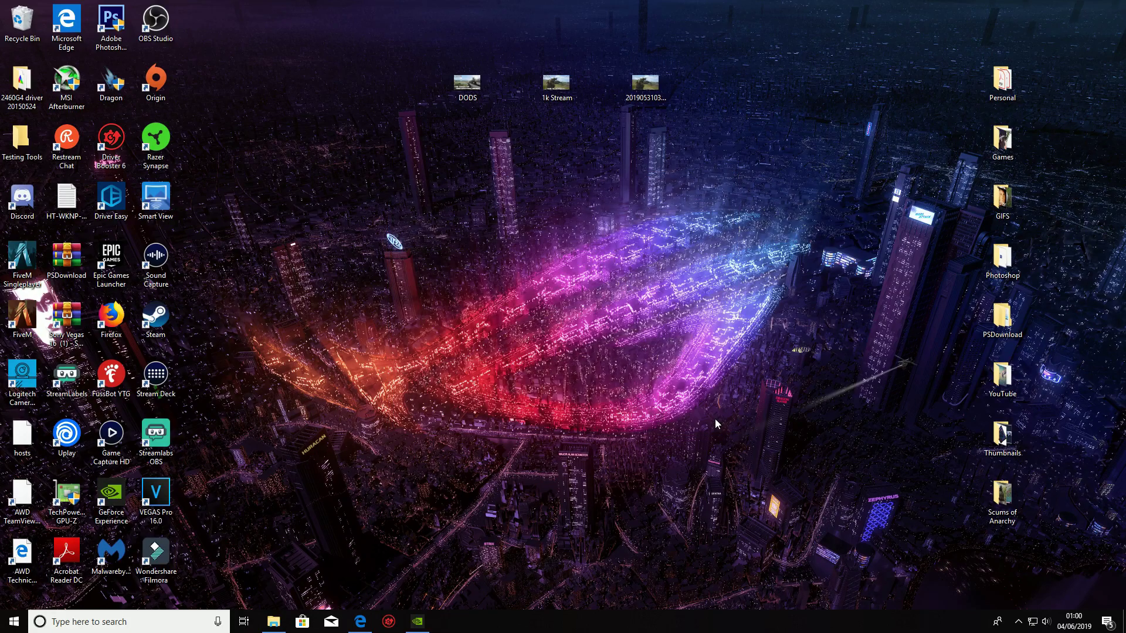
{"action": "left_click", "coordinate": [420, 621]}
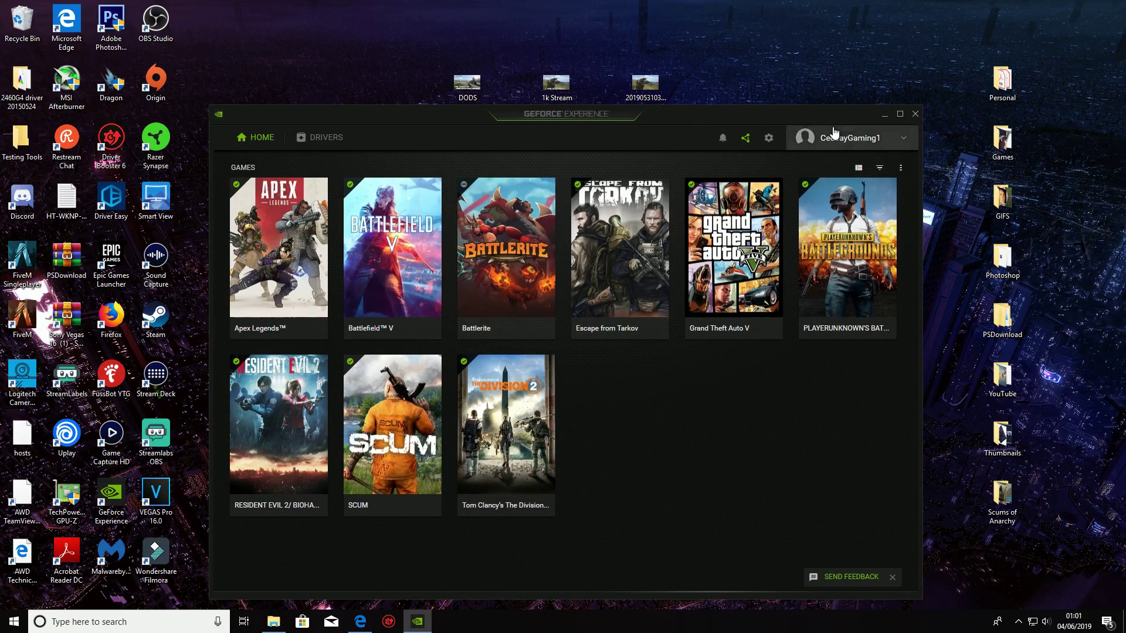
{"action": "mouse_move", "coordinate": [404, 295]}
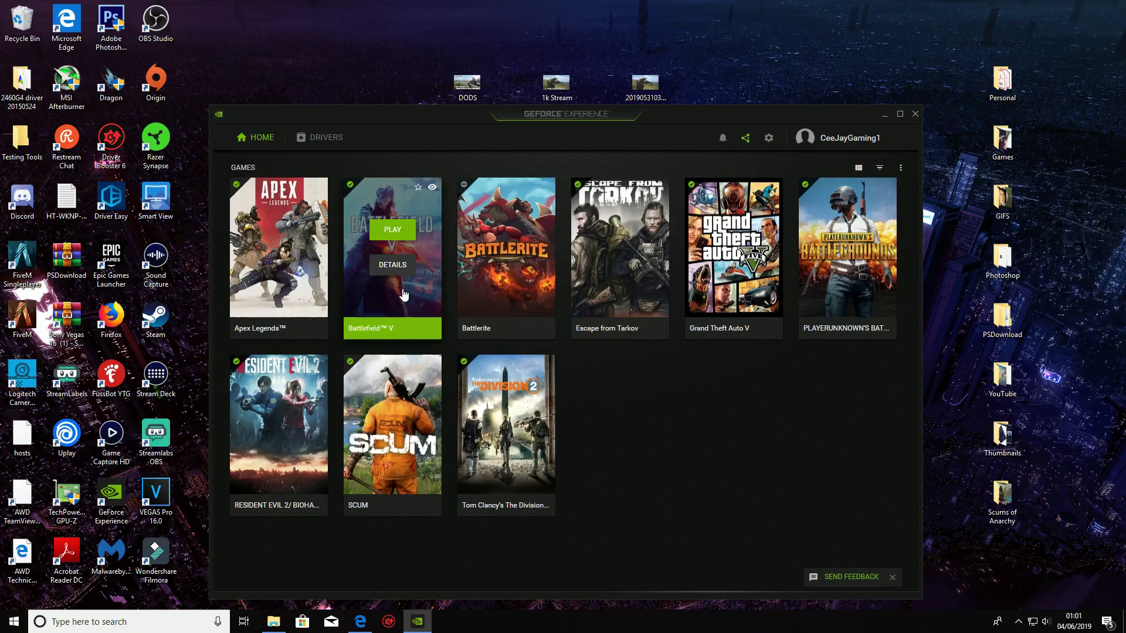
{"action": "left_click", "coordinate": [770, 138]}
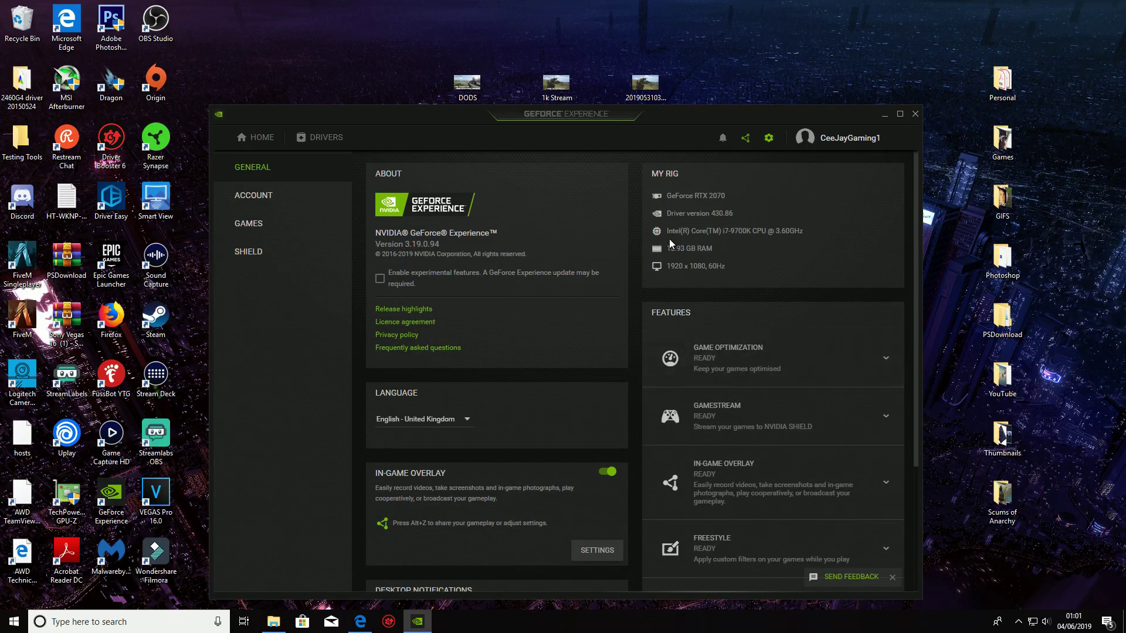
{"action": "scroll", "coordinate": [628, 338], "scroll_direction": "down", "scroll_amount": 3}
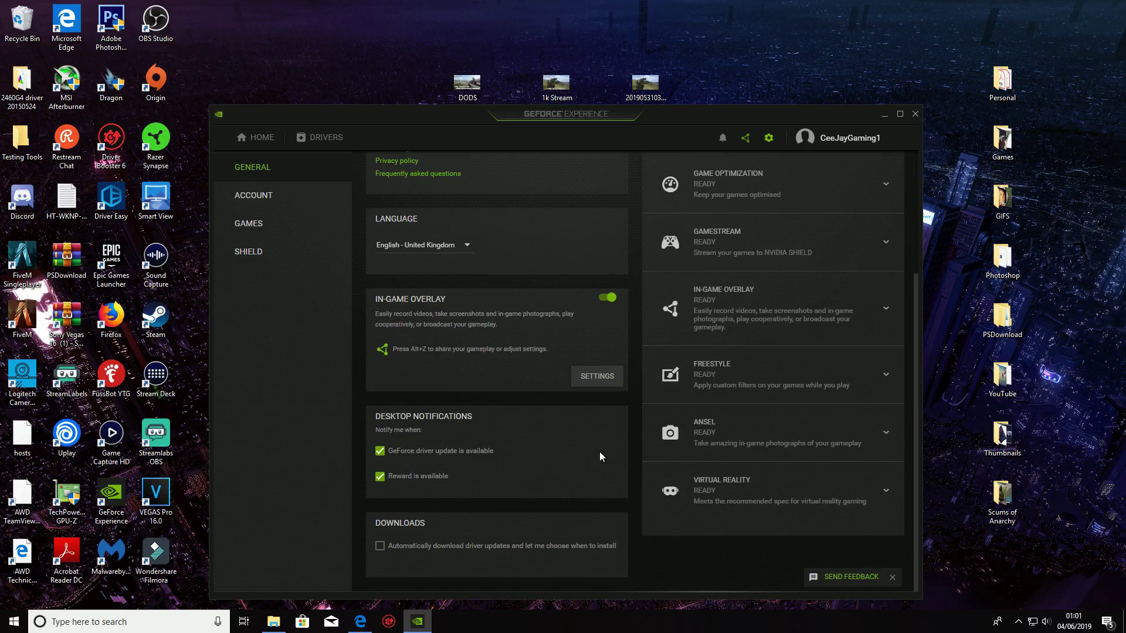
{"action": "scroll", "coordinate": [600, 453], "scroll_direction": "up", "scroll_amount": 3}
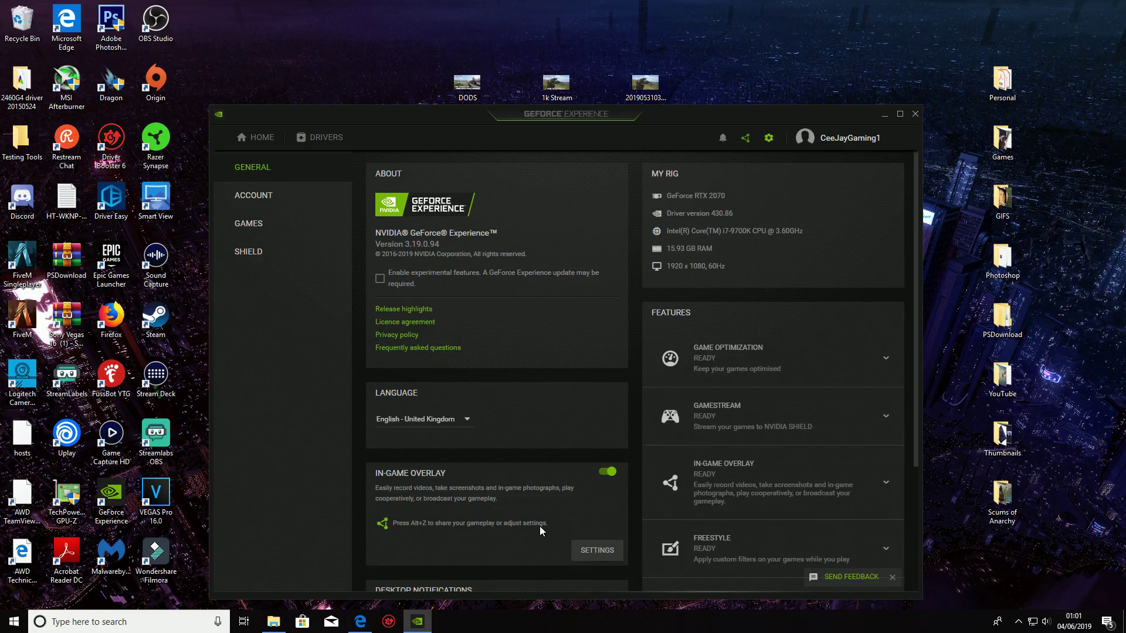
{"action": "left_click", "coordinate": [309, 140]}
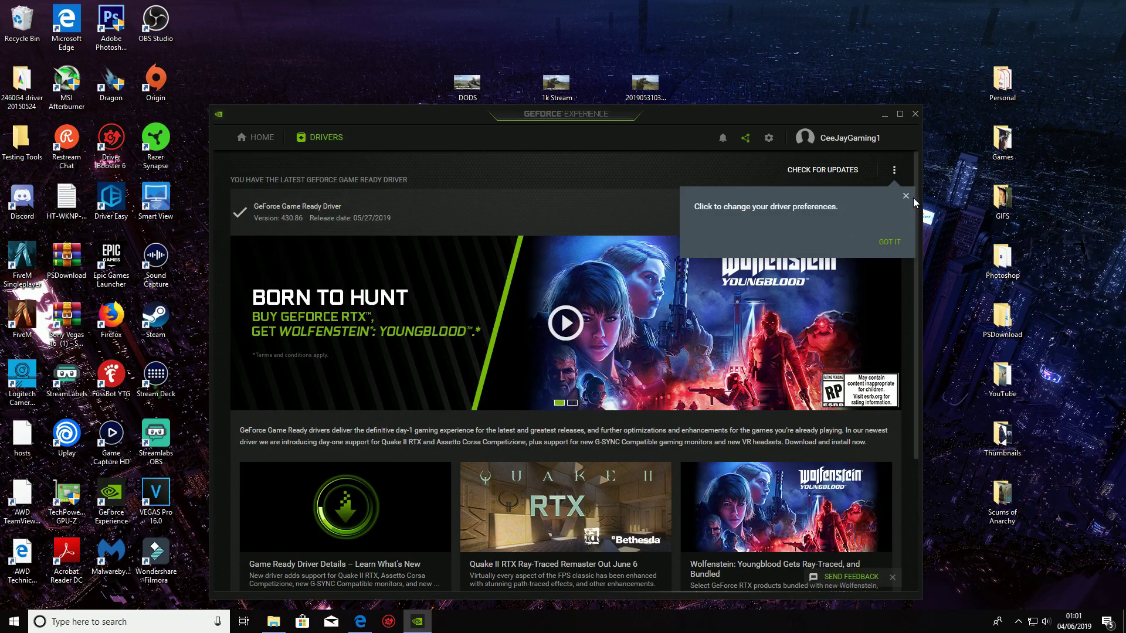
{"action": "left_click", "coordinate": [906, 199]}
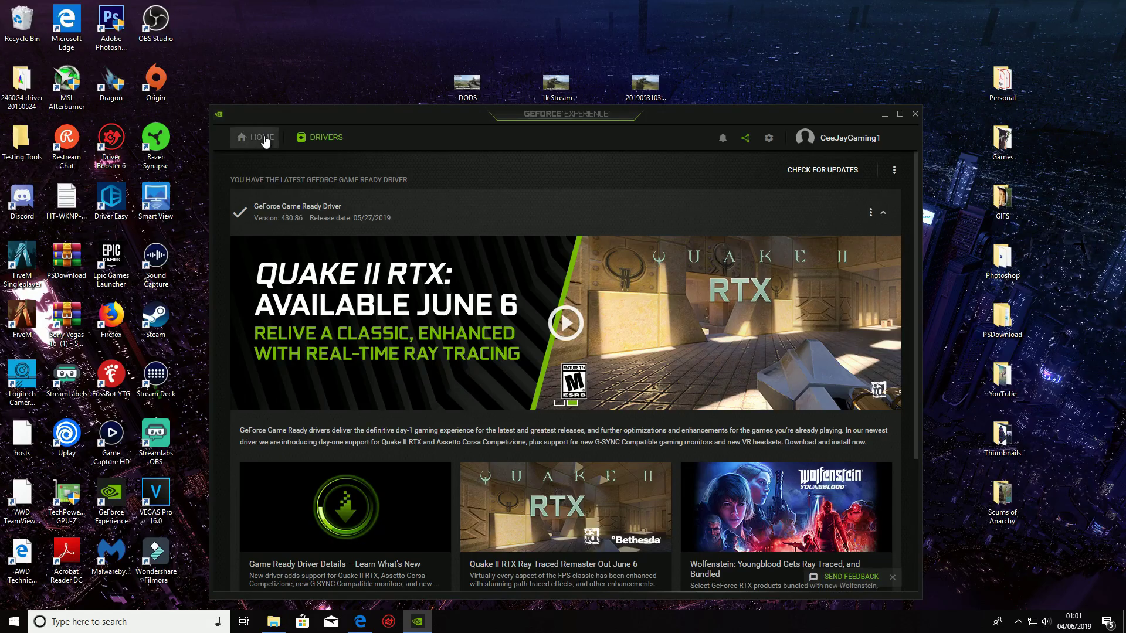
{"action": "left_click", "coordinate": [262, 138]}
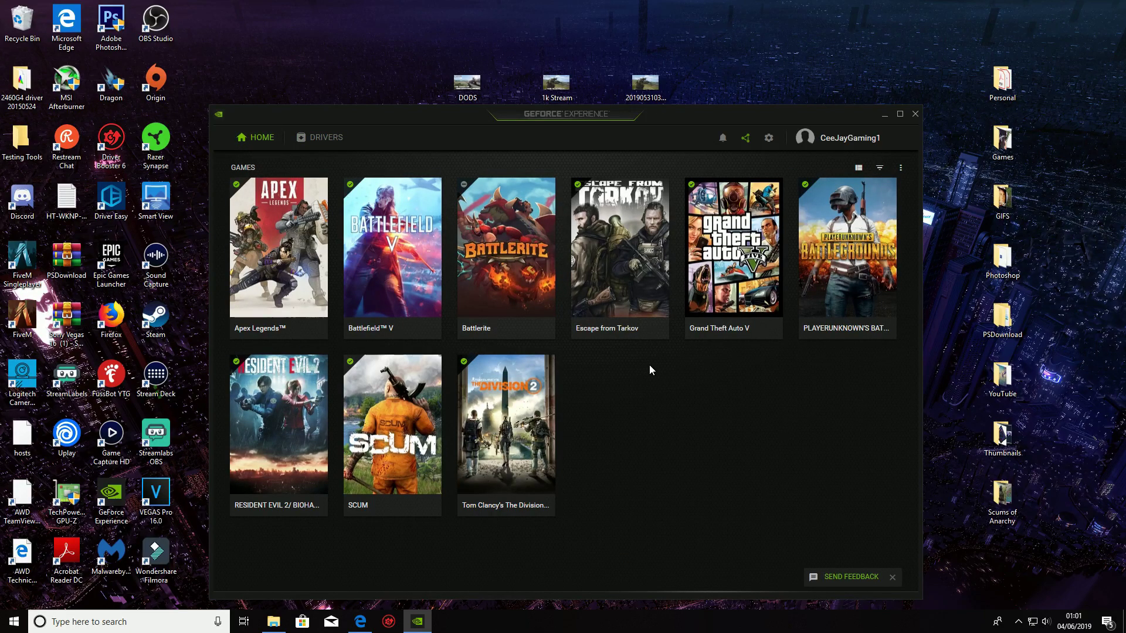